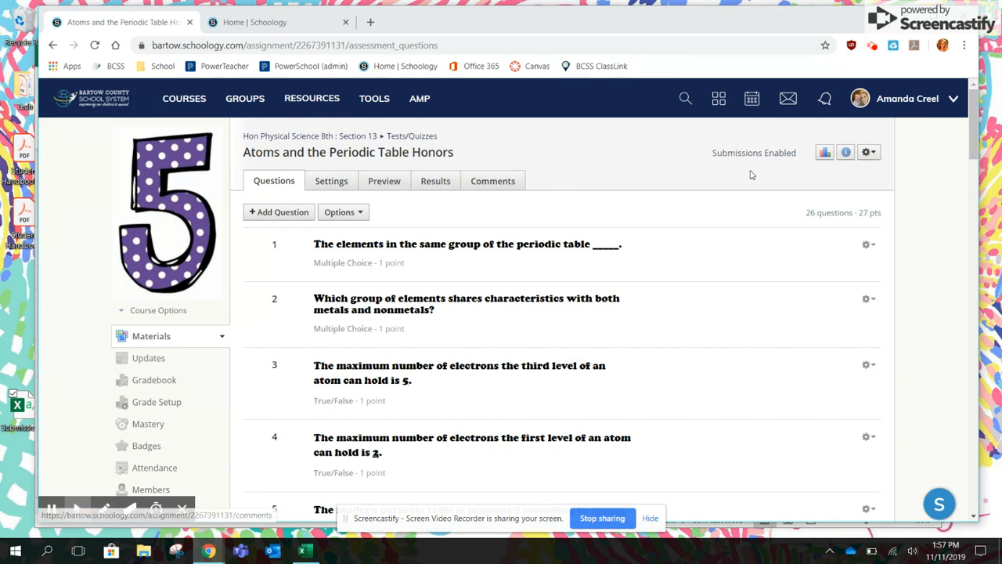
# Start exporting the stats of the Atoms and the Periodic Table Honors test with all students included.
pyautogui.click(869, 155)
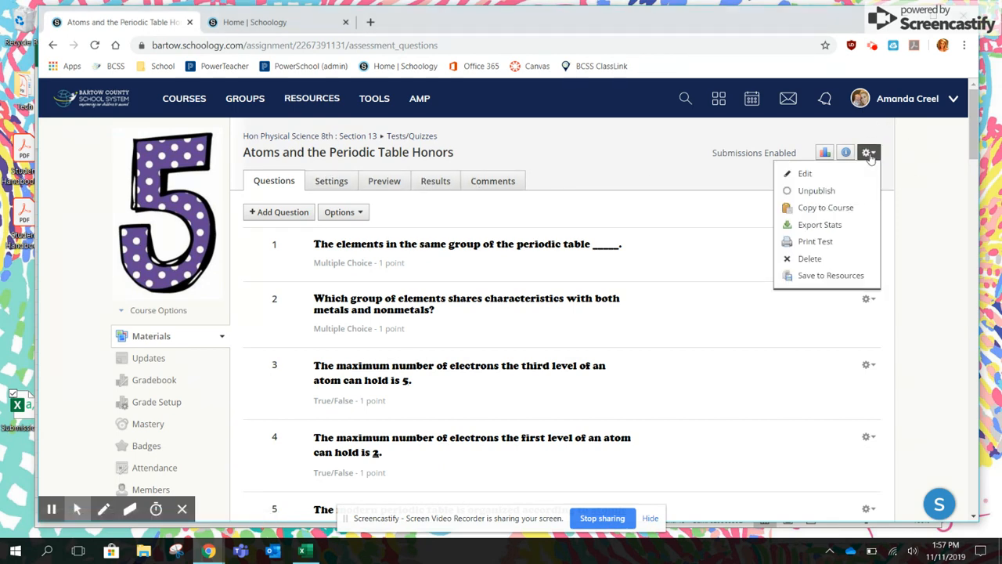
pyautogui.click(820, 224)
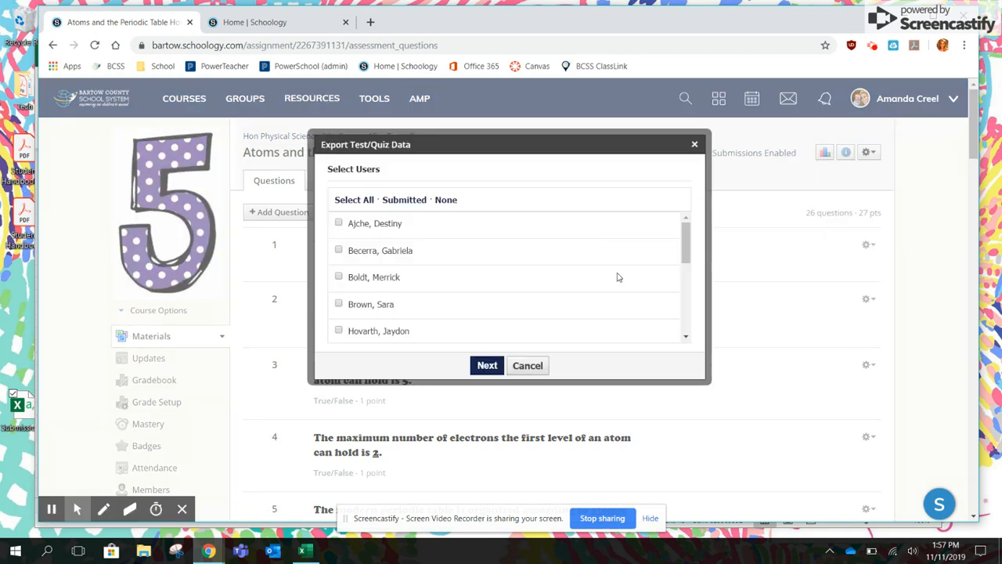
pyautogui.click(359, 201)
pyautogui.click(485, 366)
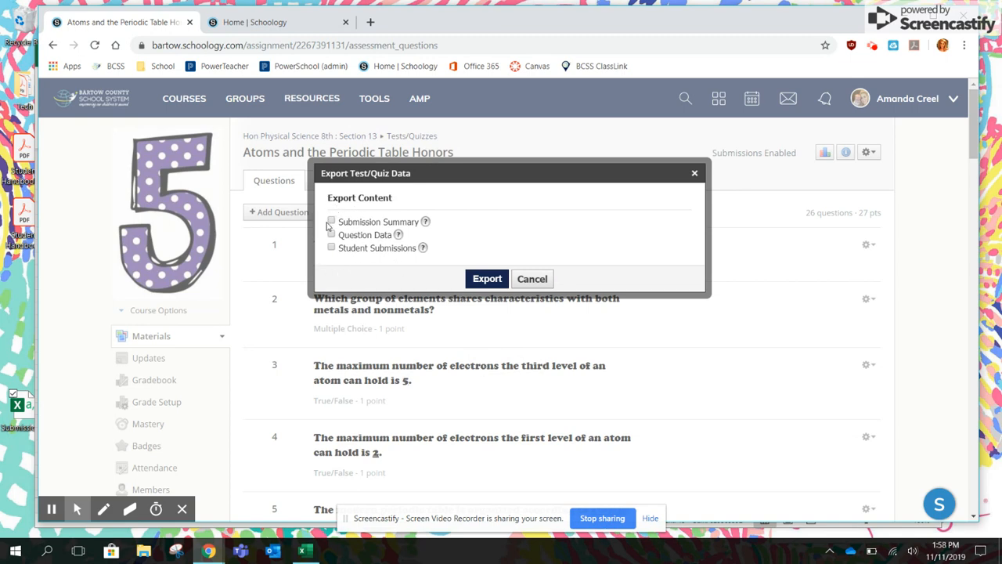
# Export the submission summary for the last submission with questions shown, plus the question data and student submissions.
pyautogui.click(331, 222)
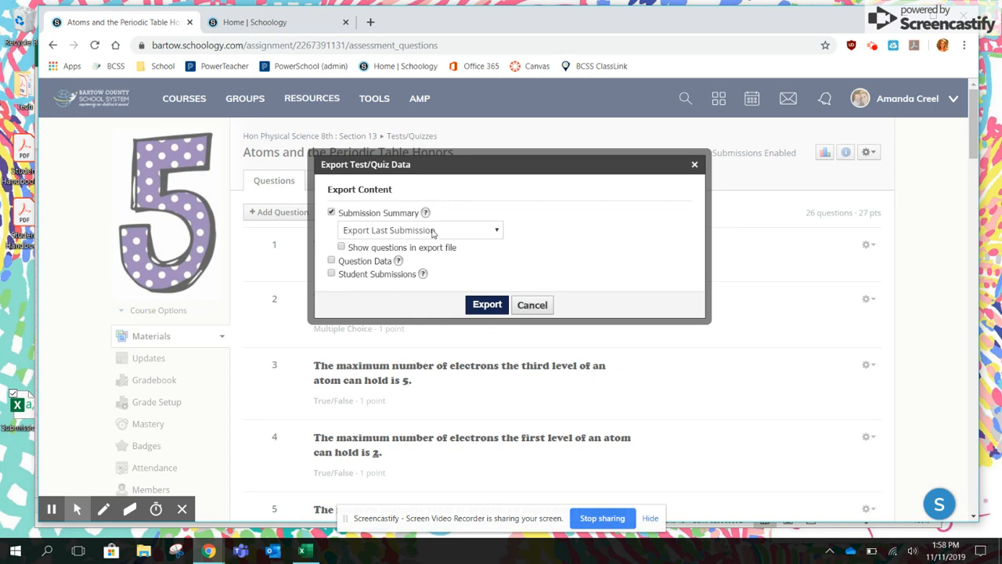
pyautogui.click(434, 232)
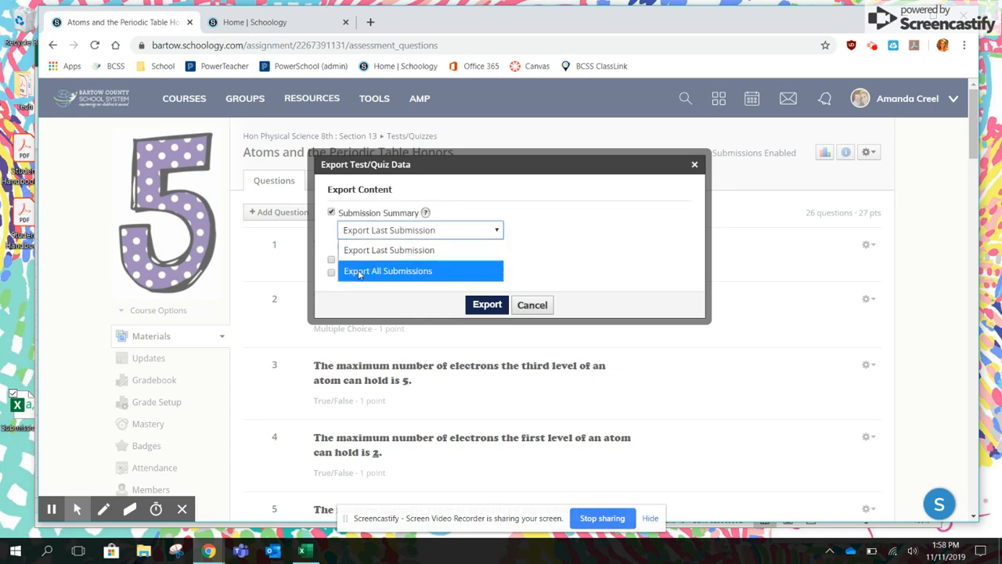
pyautogui.click(398, 252)
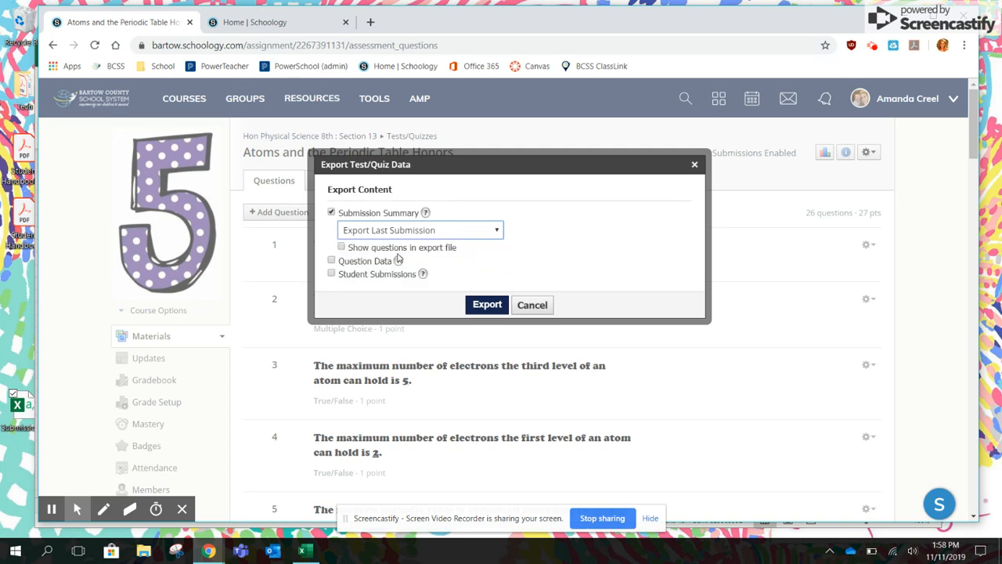
pyautogui.click(342, 248)
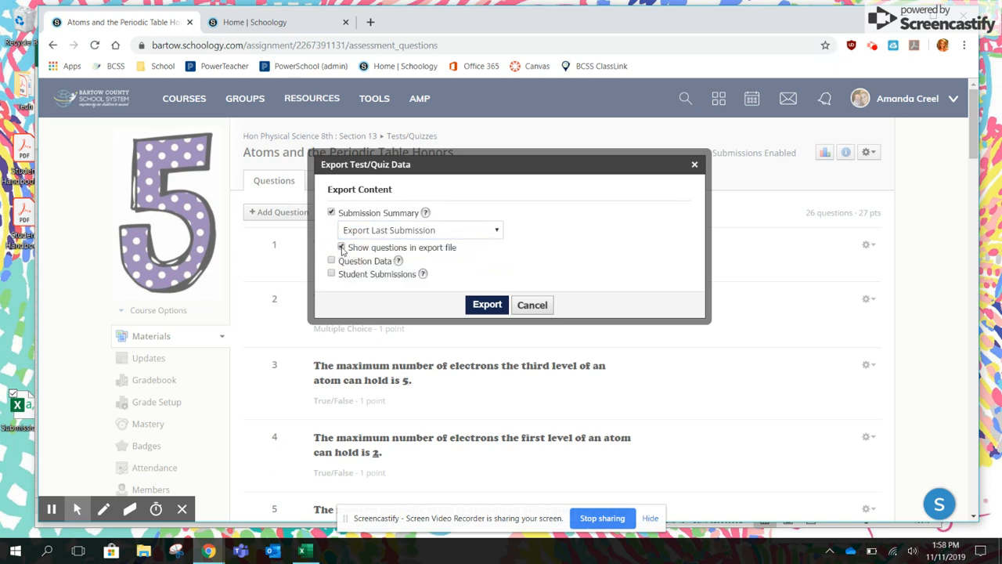
pyautogui.click(331, 261)
pyautogui.click(331, 274)
pyautogui.click(483, 307)
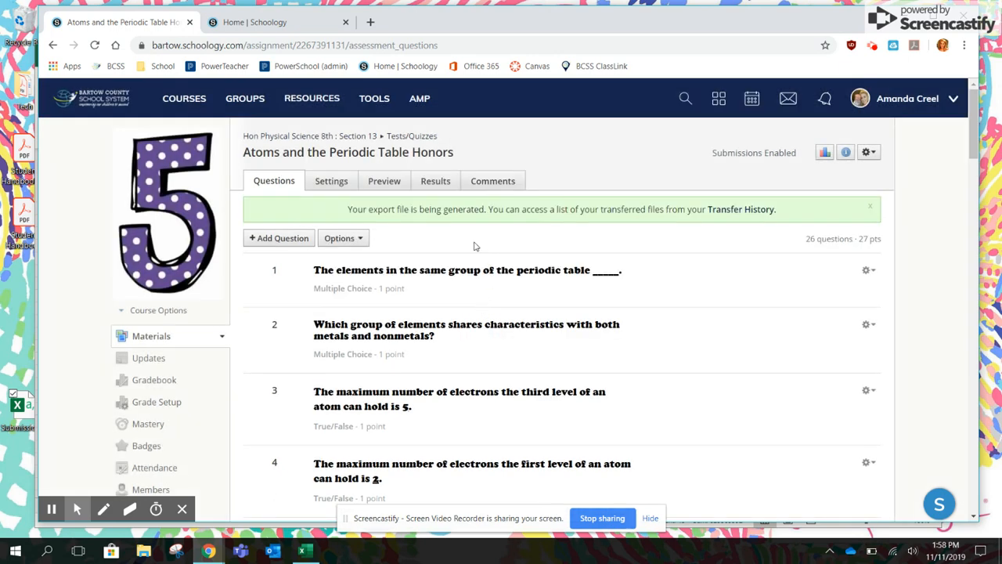
# Go to the Transfer History and use the file options of the newest Student-Submissions export.
pyautogui.click(737, 211)
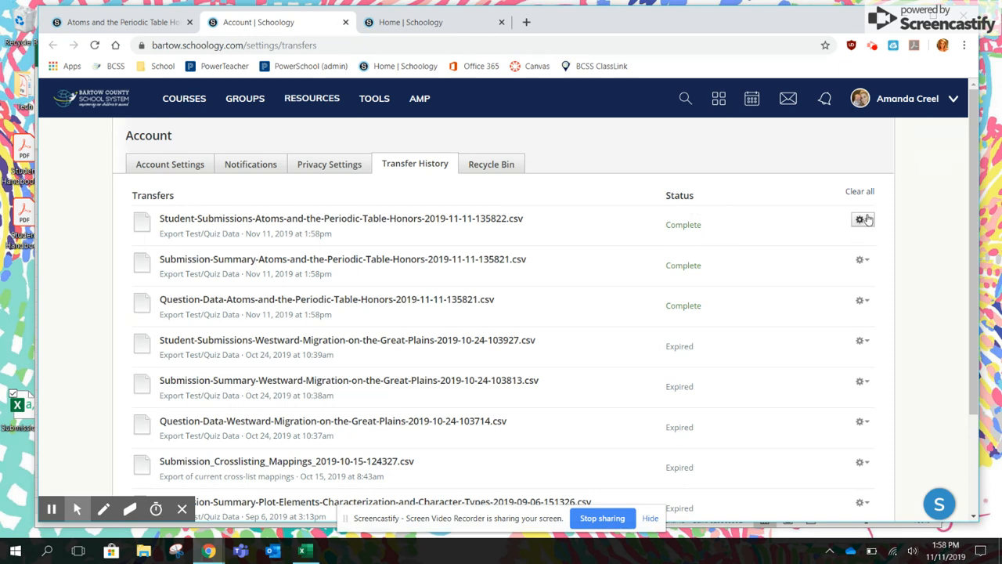
pyautogui.click(861, 222)
pyautogui.click(833, 259)
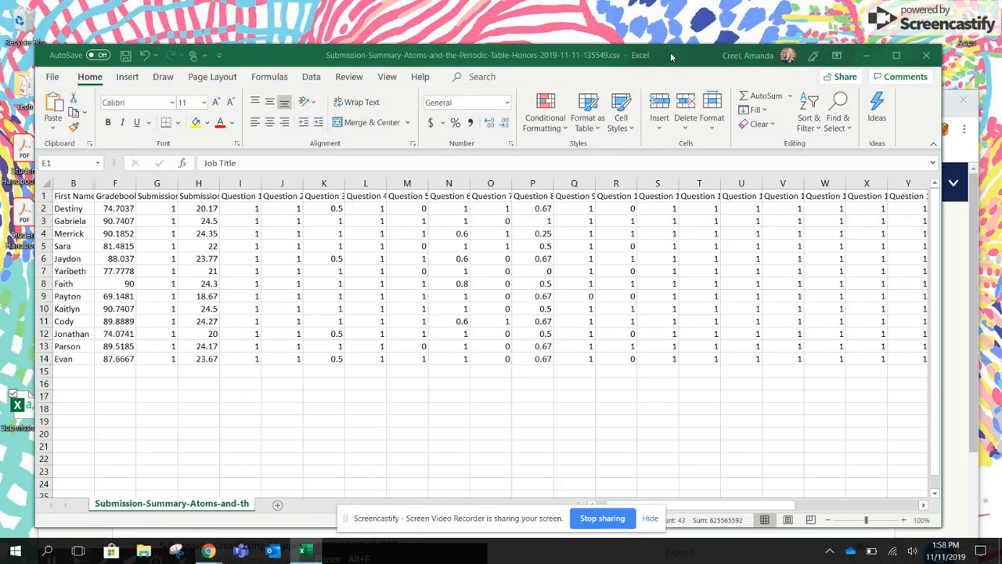
# In the Excel submission summary, widen the First Name, Gradebook Grade, Question 1 and Question 2 columns and look across the scores through Question 26.
pyautogui.moveTo(672, 57)
pyautogui.mouseDown()
pyautogui.moveTo(672, 28)
pyautogui.moveTo(672, 53)
pyautogui.mouseUp()
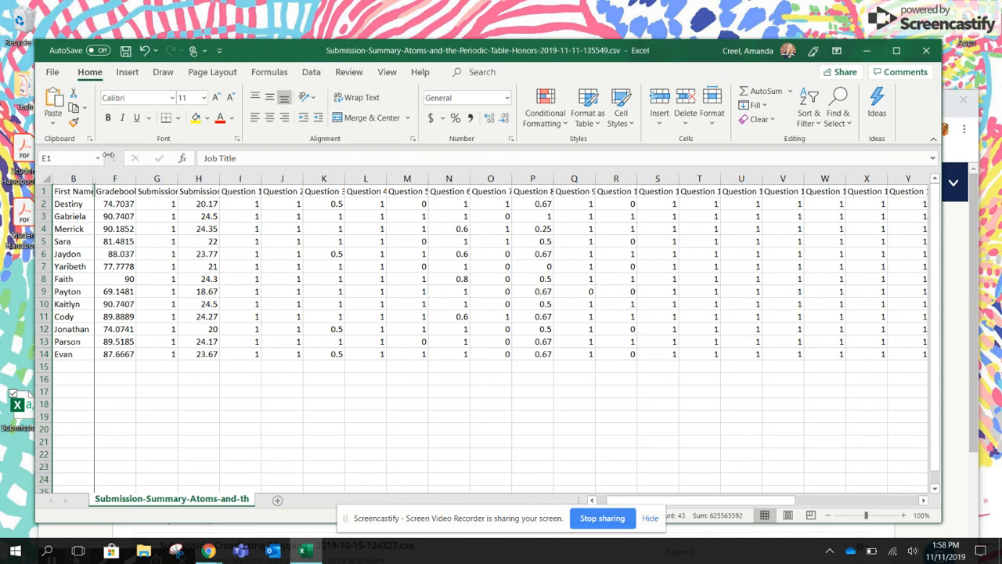
pyautogui.doubleClick(94, 180)
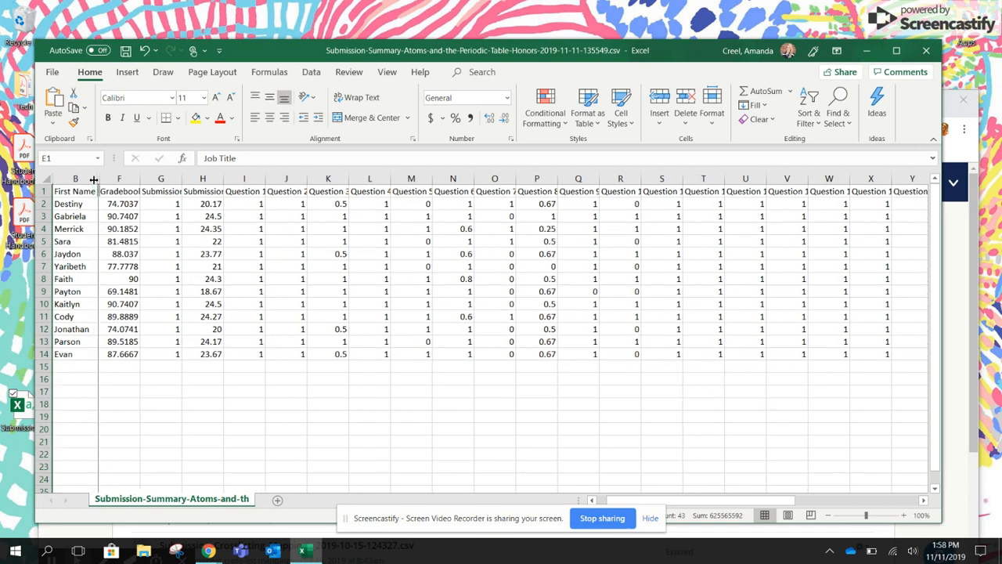
pyautogui.doubleClick(141, 180)
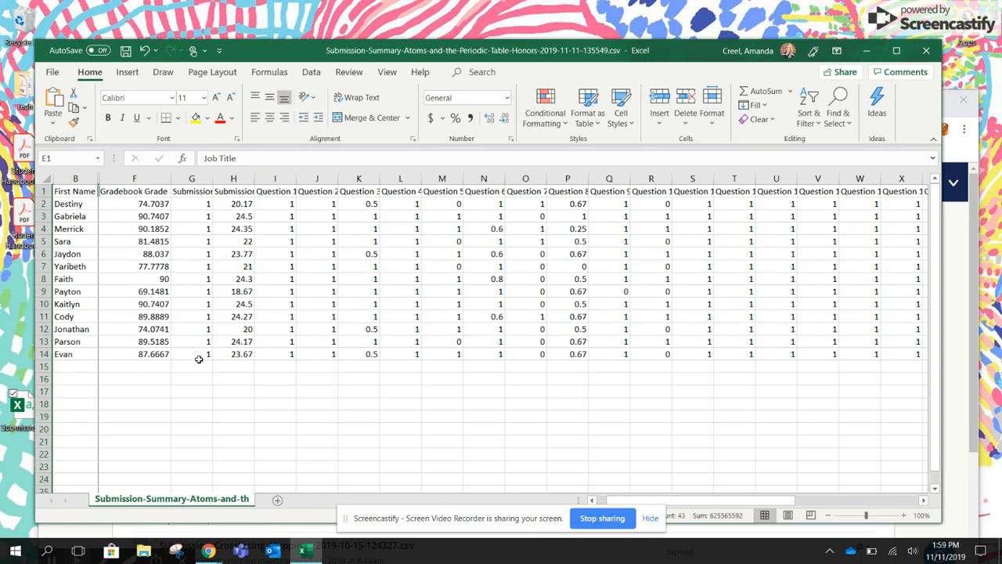
pyautogui.moveTo(297, 176); pyautogui.dragTo(301, 177)
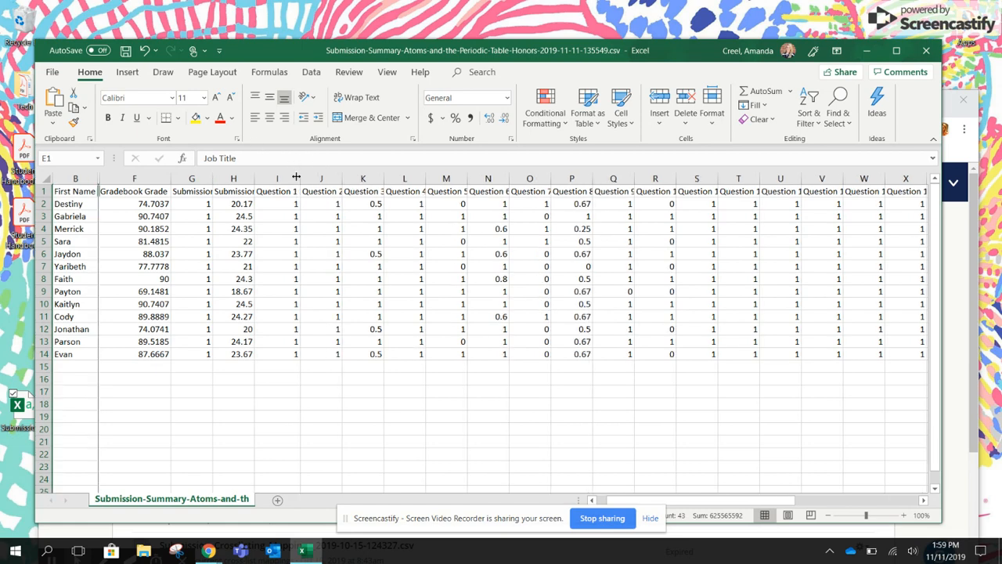
pyautogui.doubleClick(342, 181)
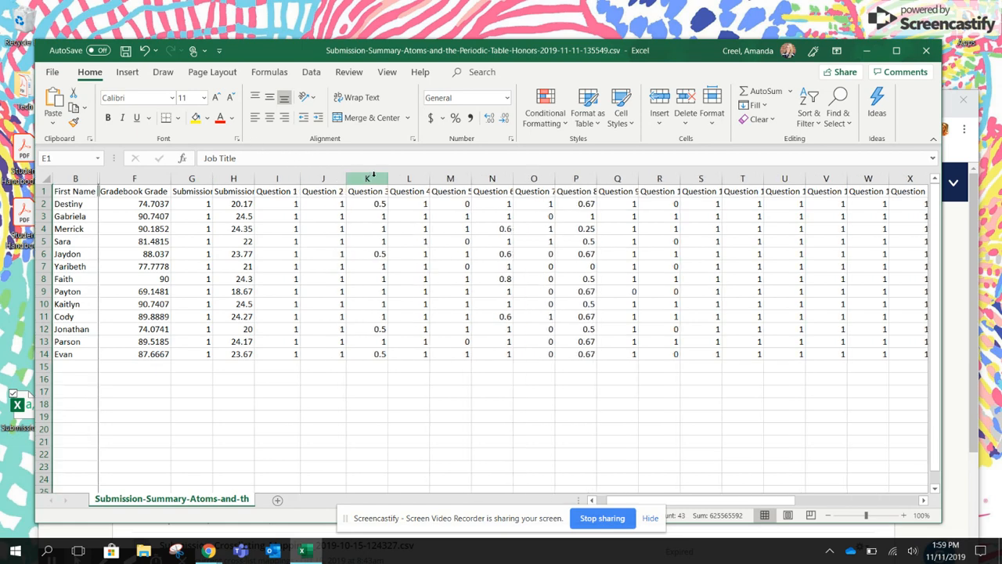
pyautogui.hscroll(3, 677, 210)
pyautogui.hscroll(2, 677, 210)
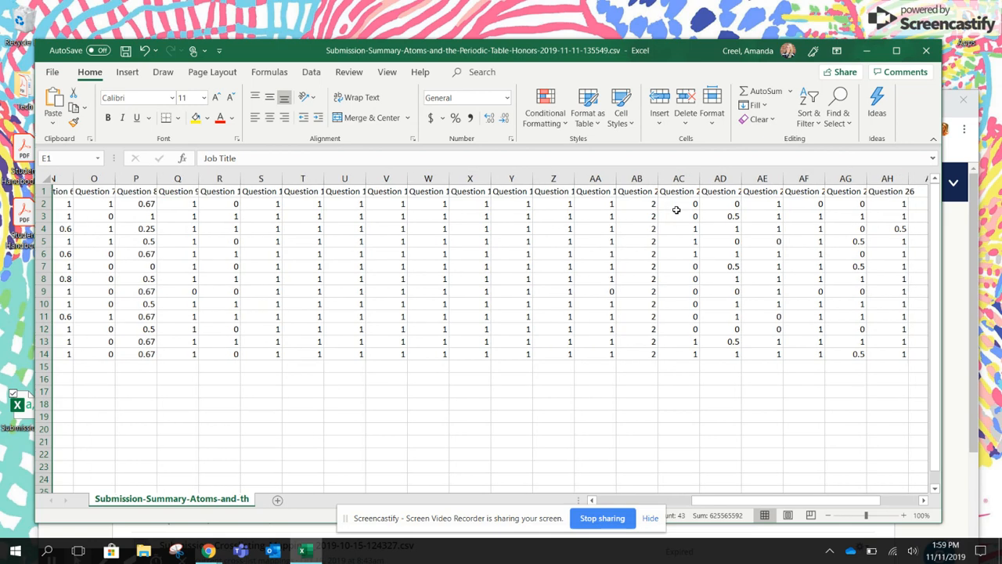
pyautogui.hscroll(-3, 676, 210)
pyautogui.hscroll(-4, 676, 210)
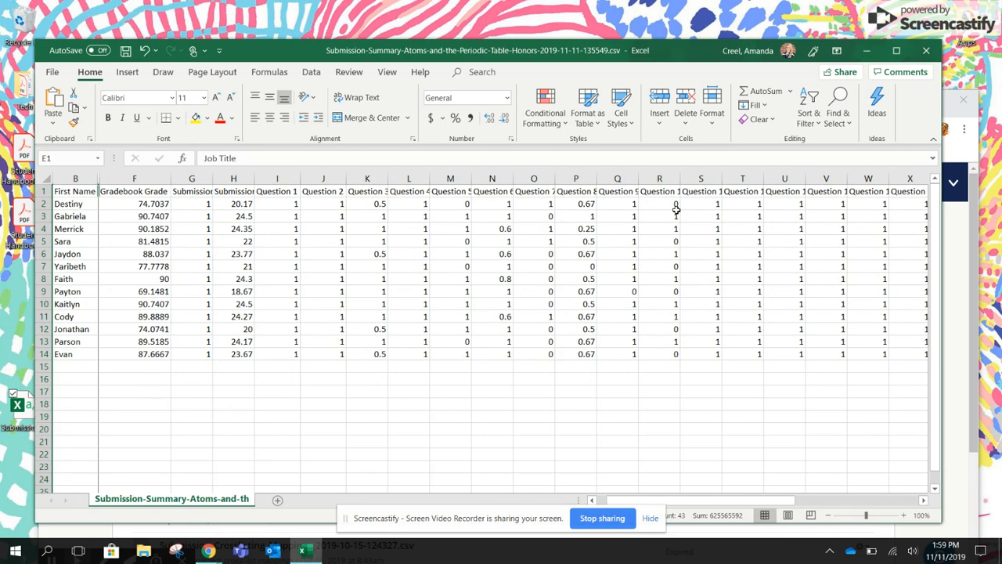
pyautogui.click(808, 116)
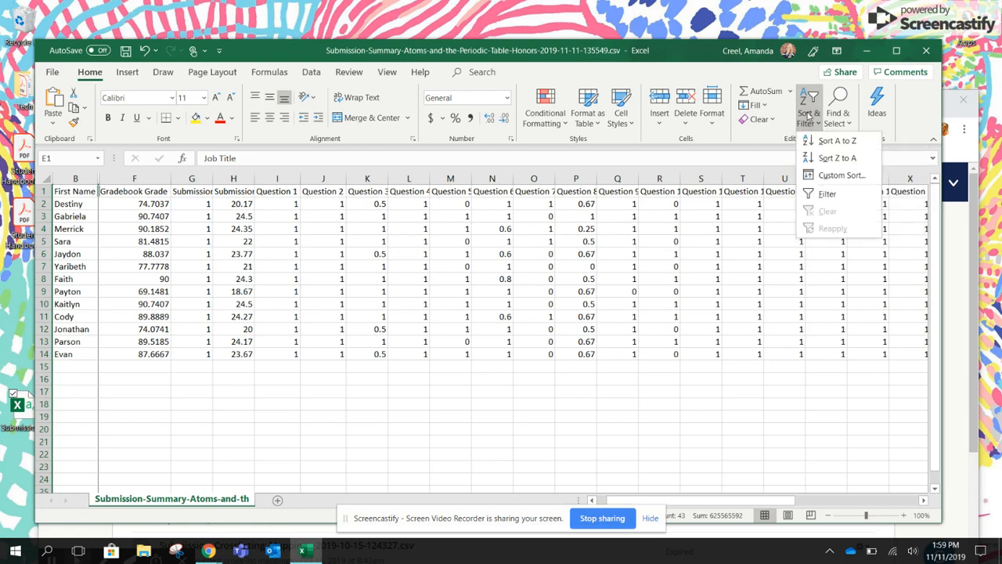
pyautogui.click(812, 196)
pyautogui.click(494, 316)
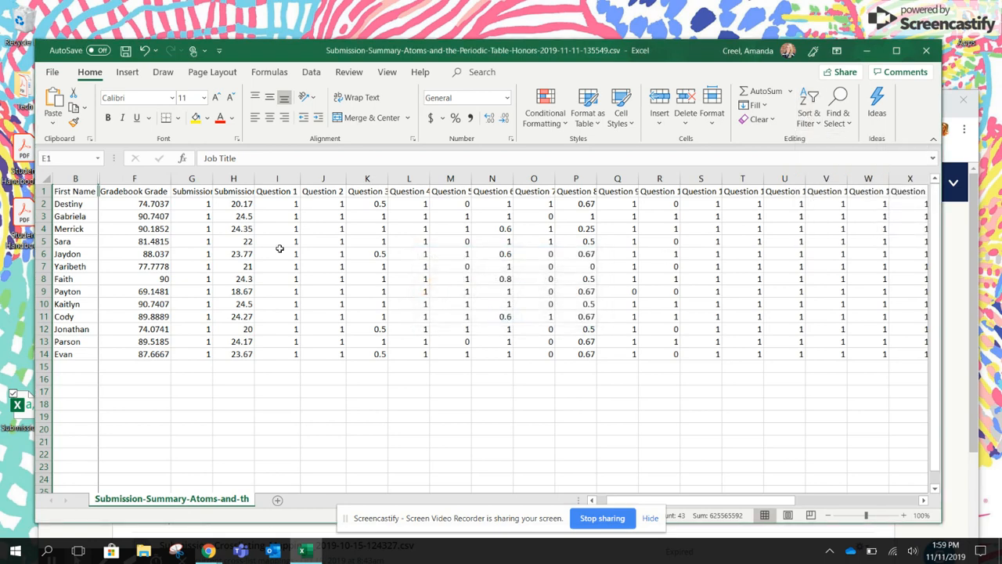
# Select the whole sheet, turn on filters for the header row, and clear the sheet selection.
pyautogui.click(47, 180)
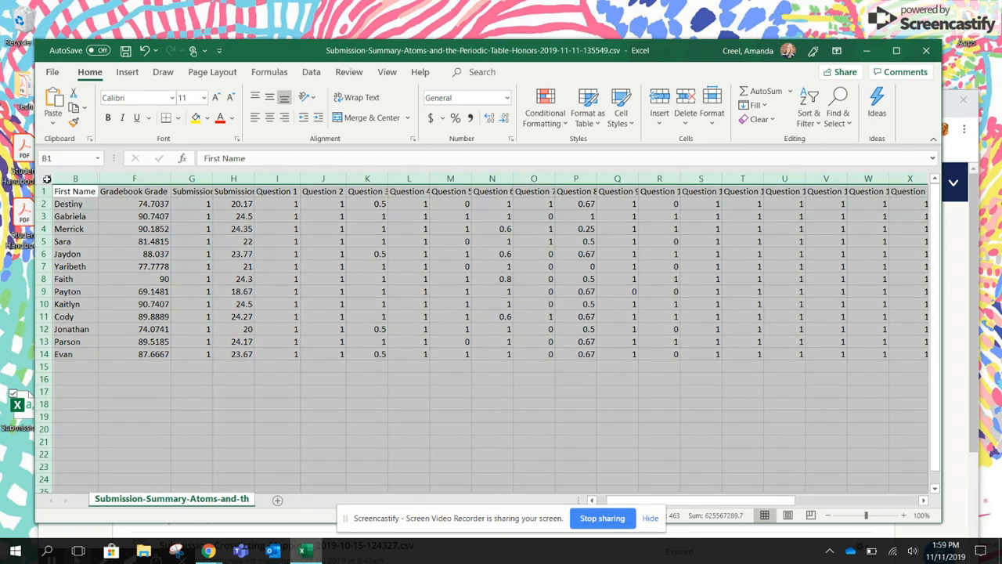
pyautogui.click(806, 110)
pyautogui.click(815, 196)
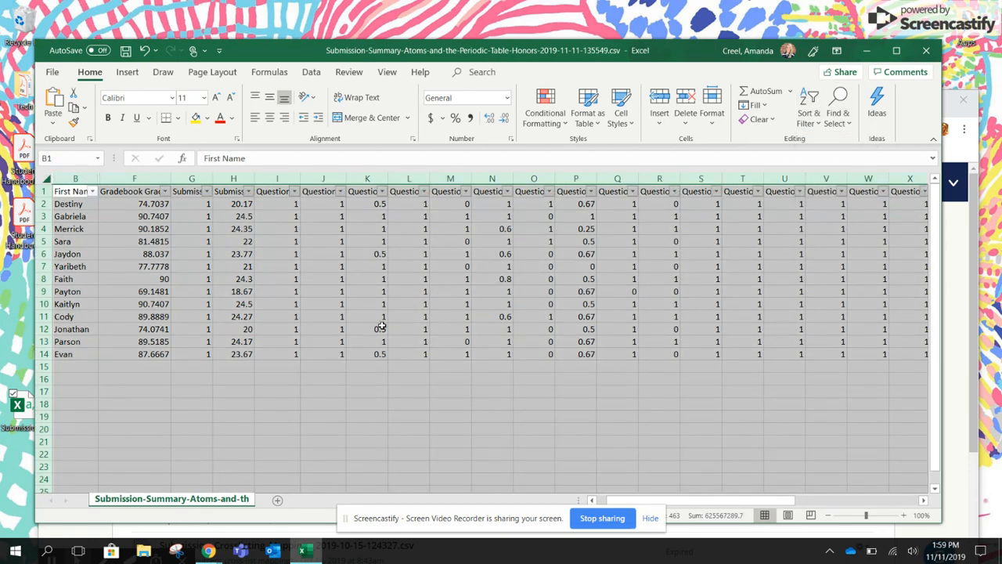
pyautogui.click(321, 429)
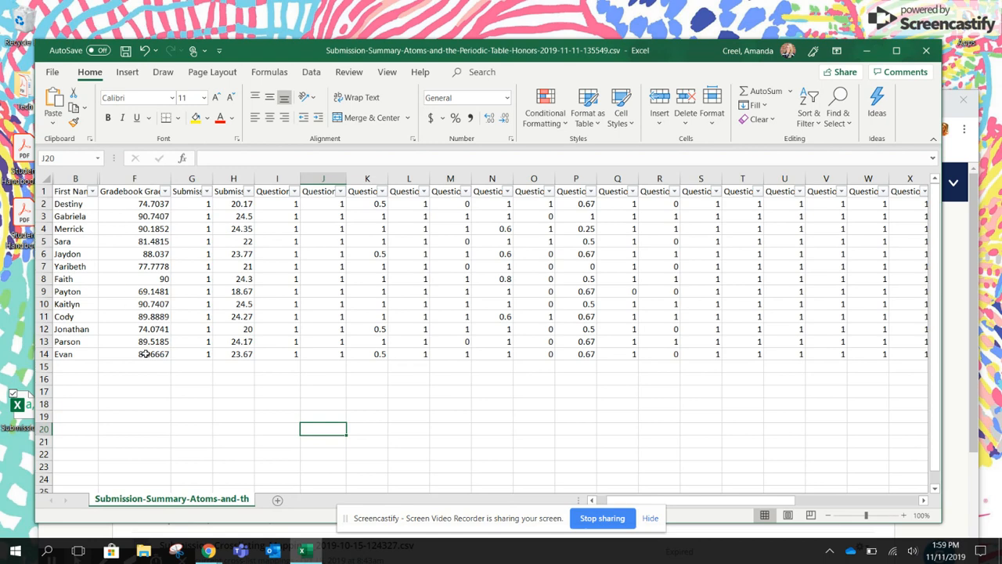
# Filter the Gradebook Grade column to show only 89.5185, 89.8889, 90, 90.1852 and 90.7407.
pyautogui.click(165, 192)
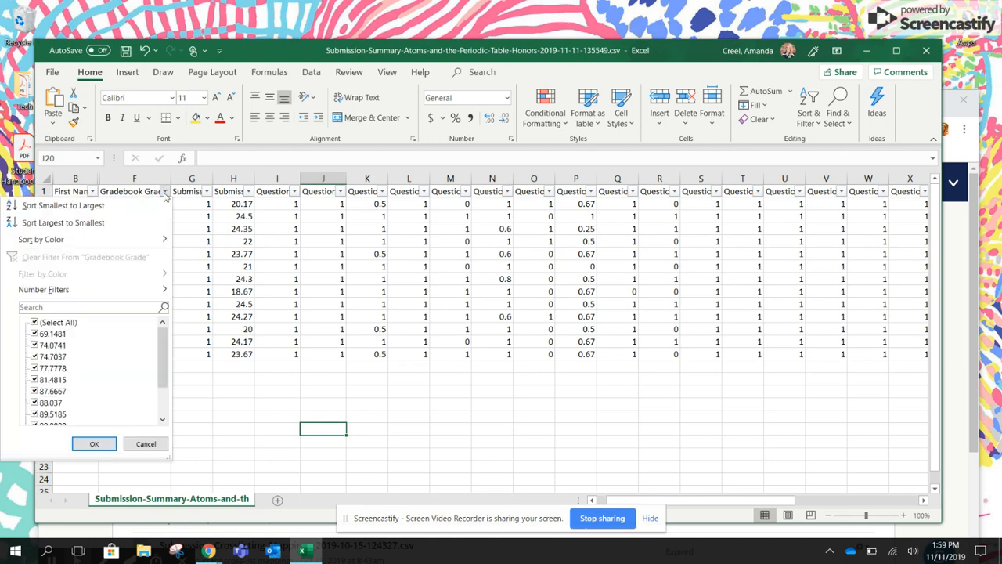
pyautogui.click(35, 323)
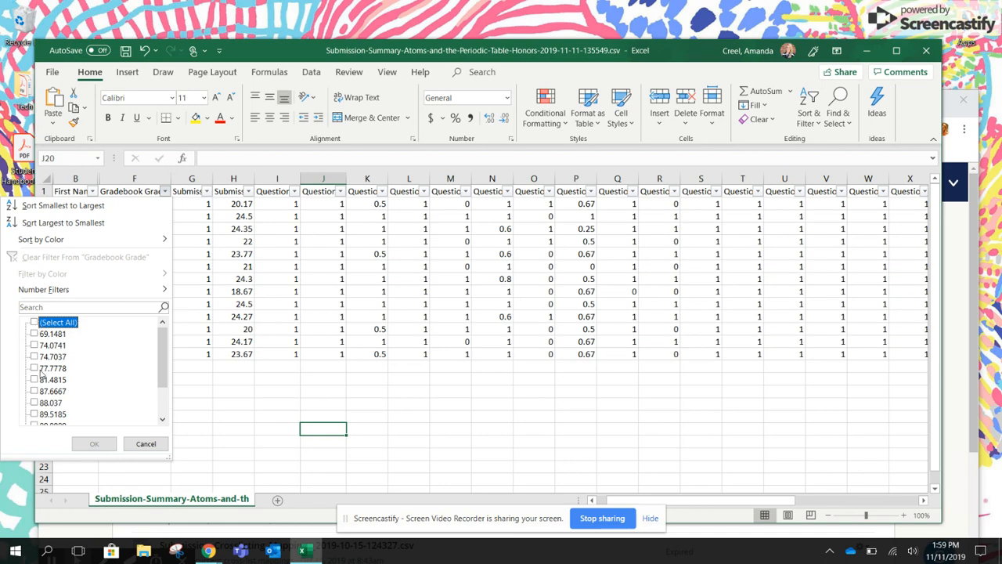
pyautogui.moveTo(161, 350); pyautogui.dragTo(160, 388)
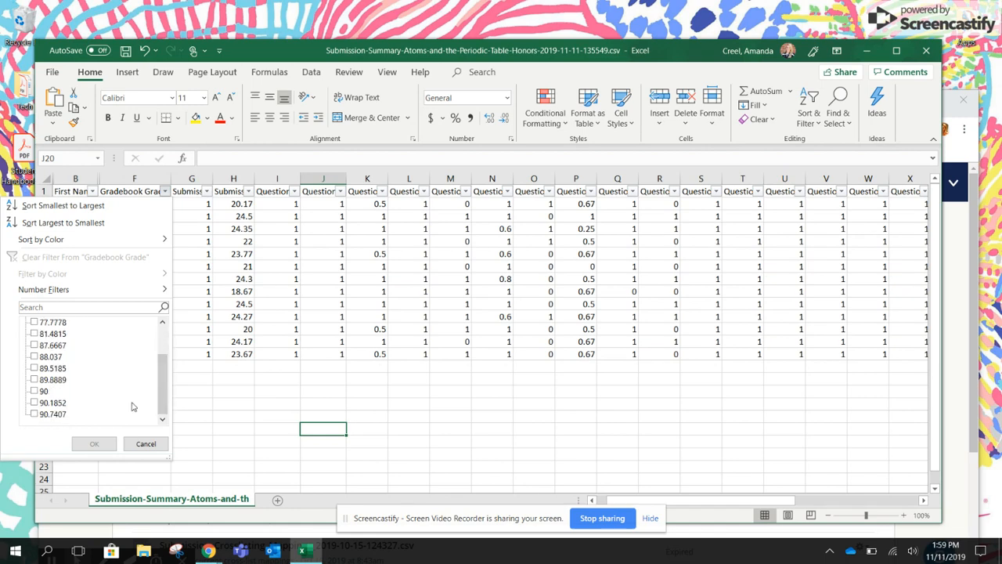
pyautogui.click(35, 414)
pyautogui.click(36, 403)
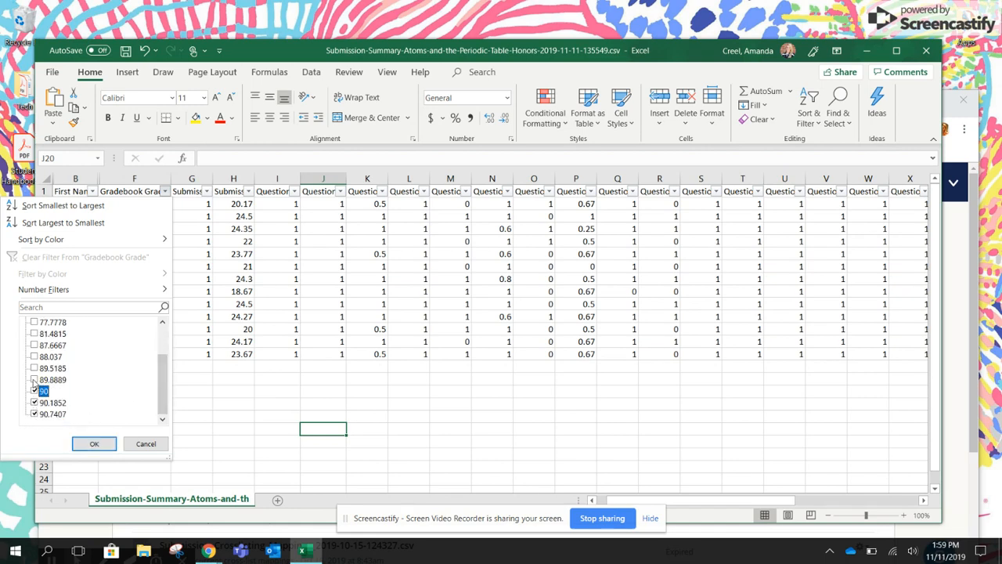
pyautogui.click(35, 380)
pyautogui.click(35, 368)
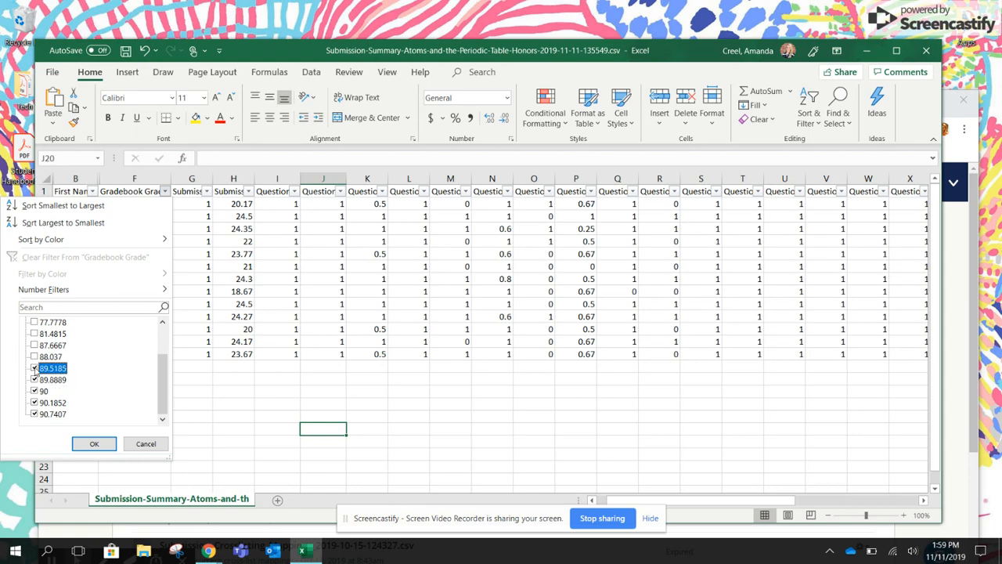
pyautogui.click(87, 443)
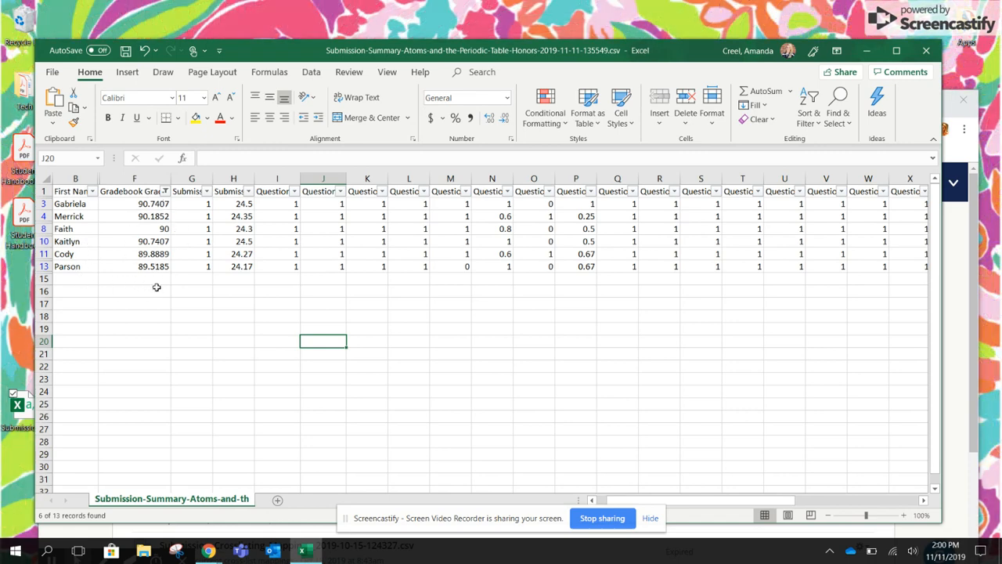
# Change the Gradebook Grade filter to show only 74.0741, 74.7037 and 77.7778.
pyautogui.click(166, 191)
pyautogui.click(34, 322)
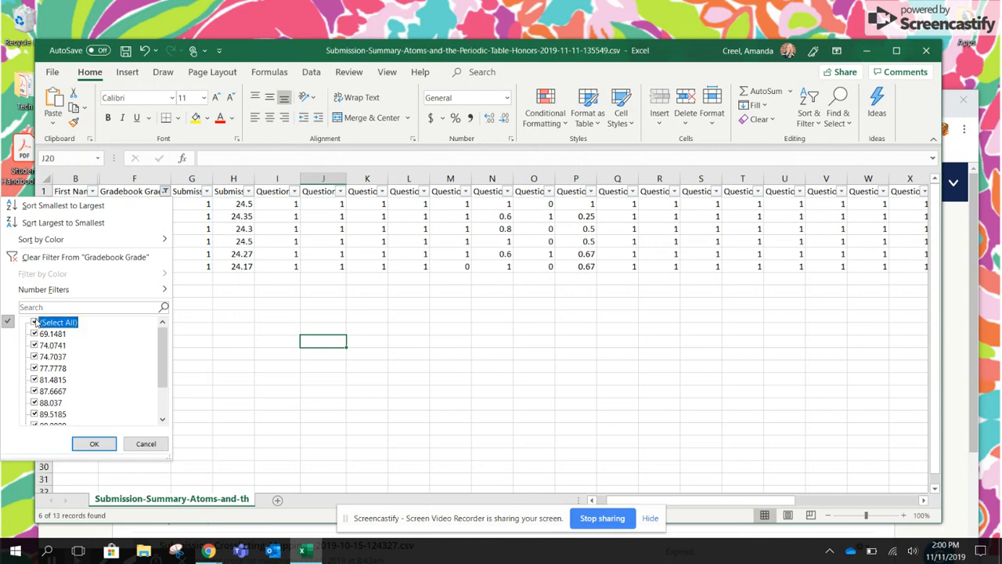
pyautogui.click(34, 322)
pyautogui.click(34, 345)
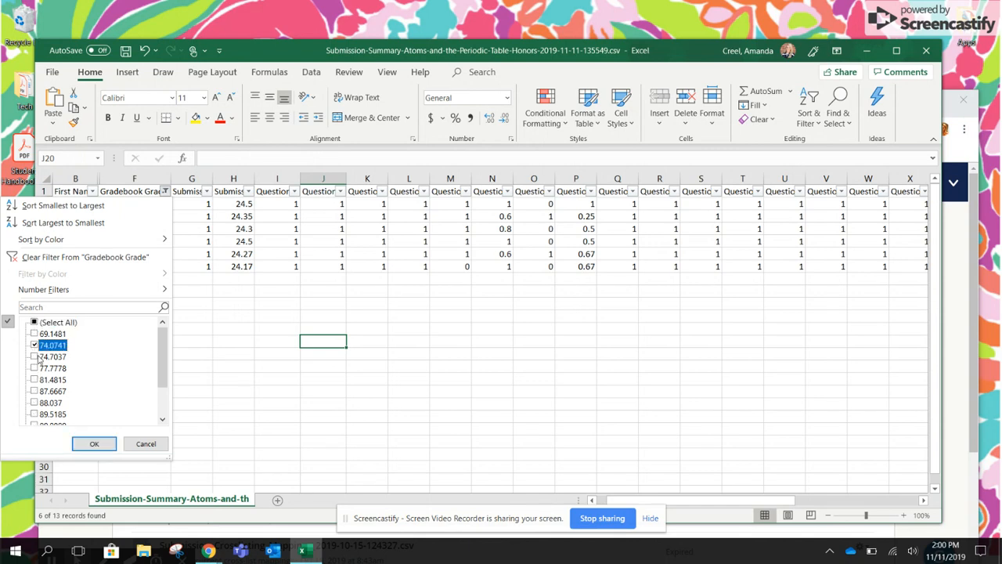
pyautogui.click(35, 356)
pyautogui.click(34, 368)
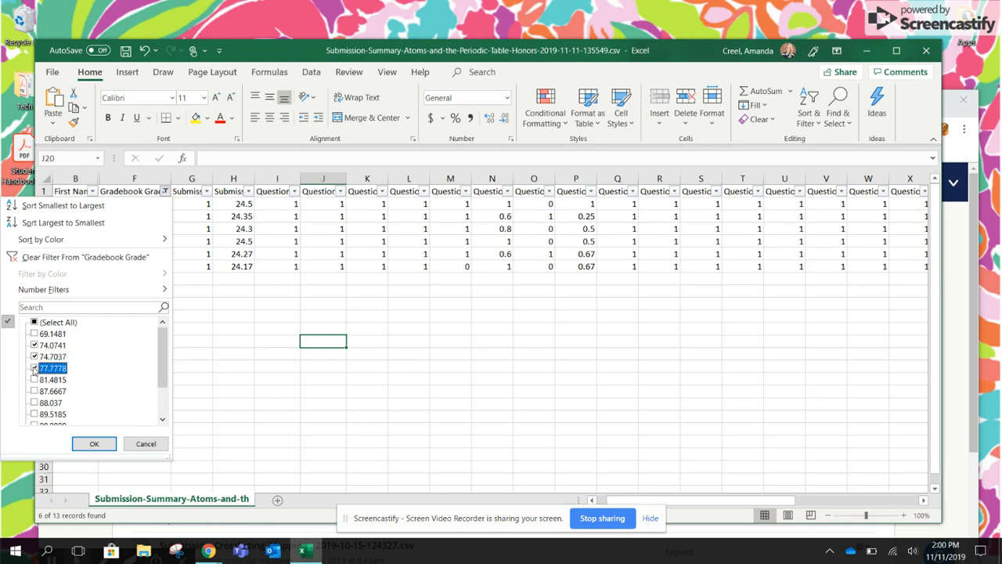
pyautogui.click(94, 443)
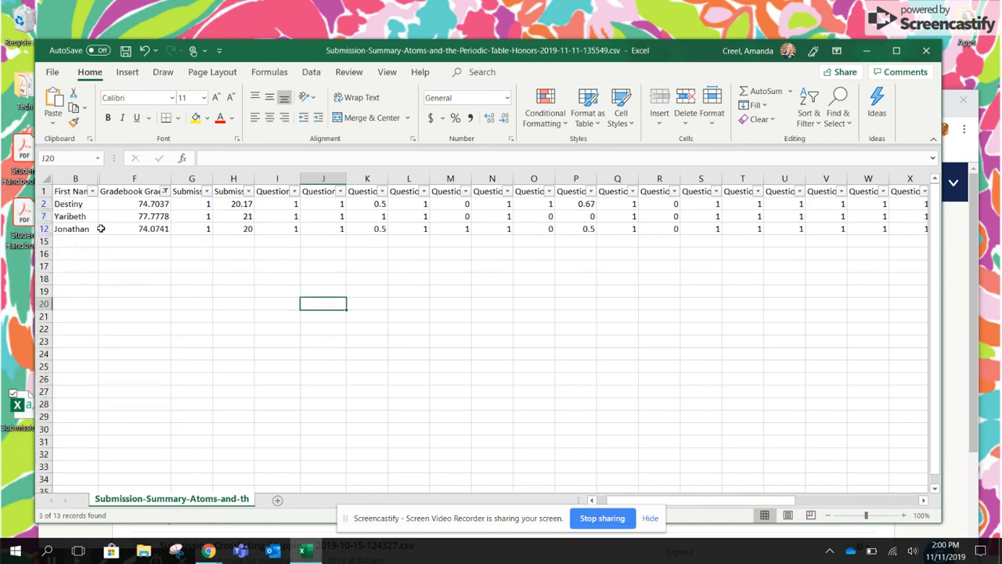
# Show all Gradebook Grade values again and sort the rows by that column from smallest to largest.
pyautogui.click(165, 192)
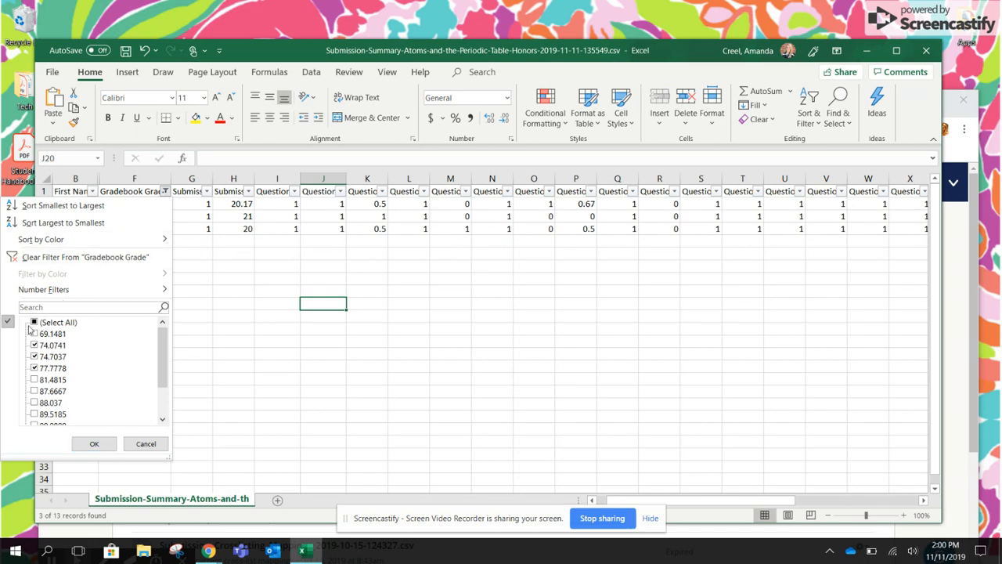
pyautogui.click(34, 323)
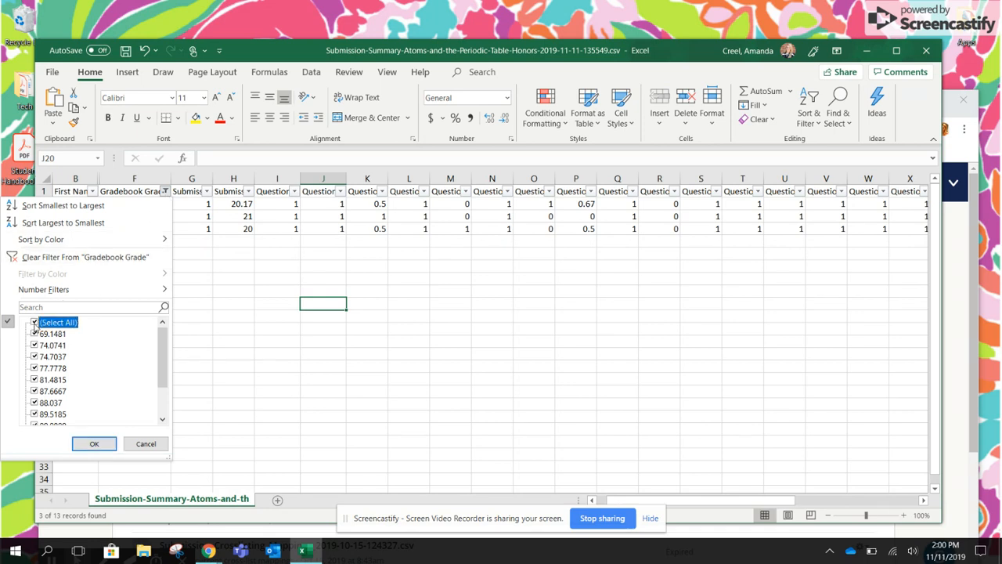
pyautogui.click(79, 441)
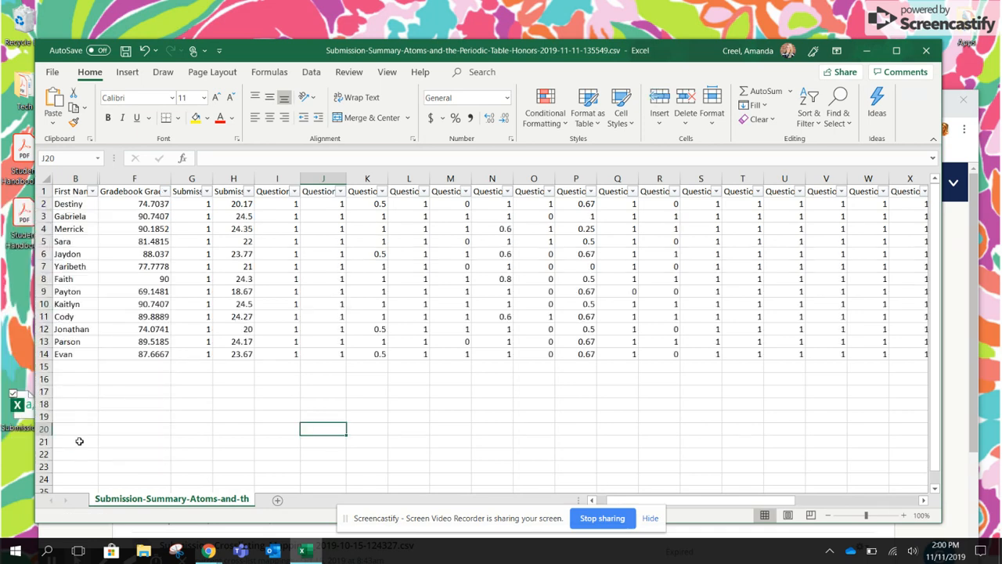
pyautogui.click(166, 192)
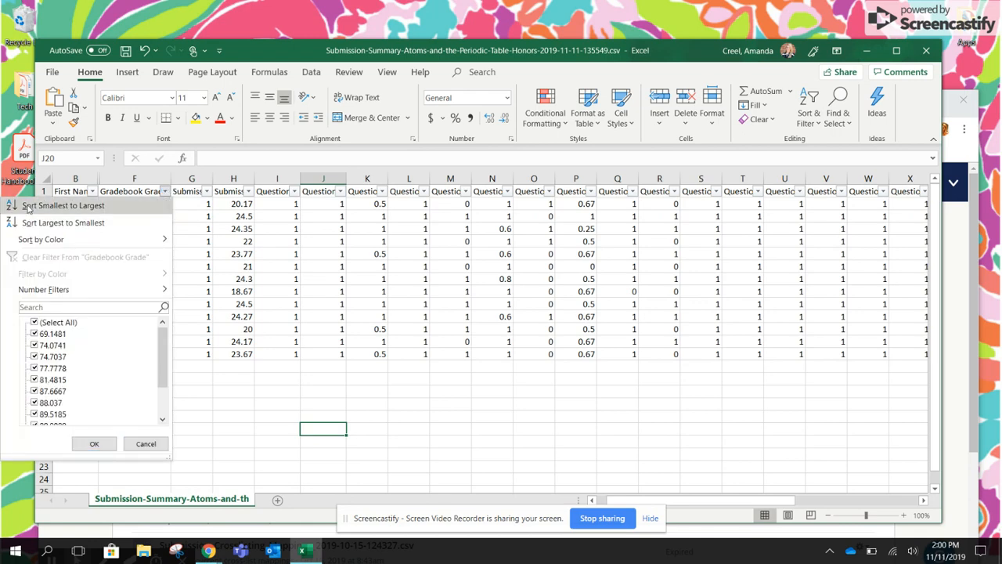
pyautogui.click(69, 208)
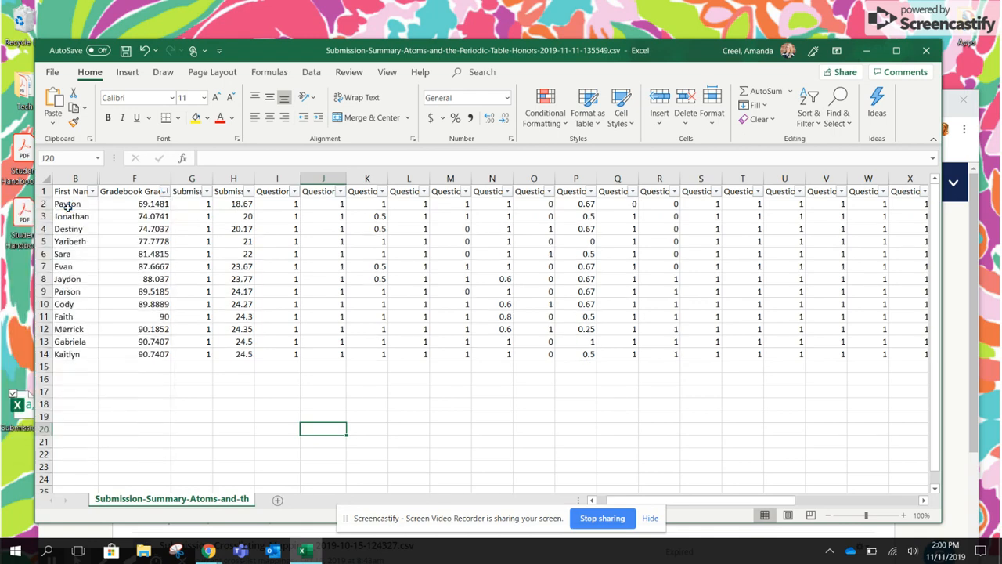